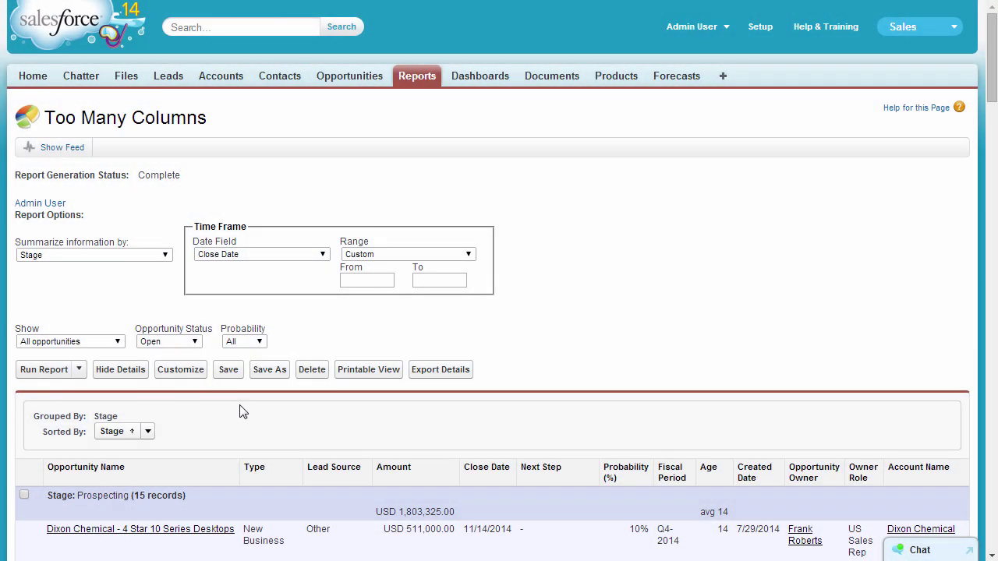
- Customize the Too Many Columns report by removing the Type, Next Step, Probability (%), Fiscal Period and Age columns
left_click(179, 371)
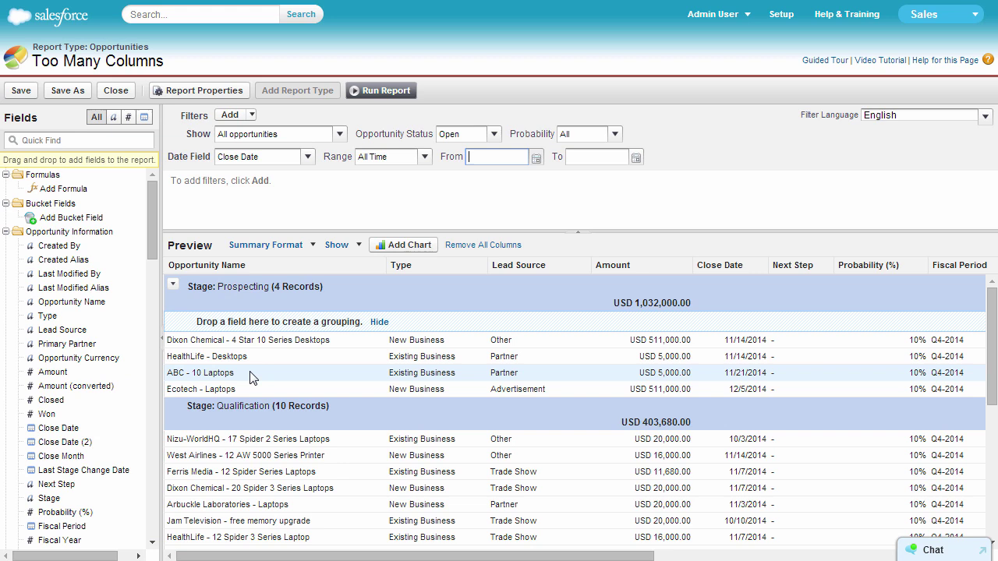
left_click_drag(437, 265, 127, 401)
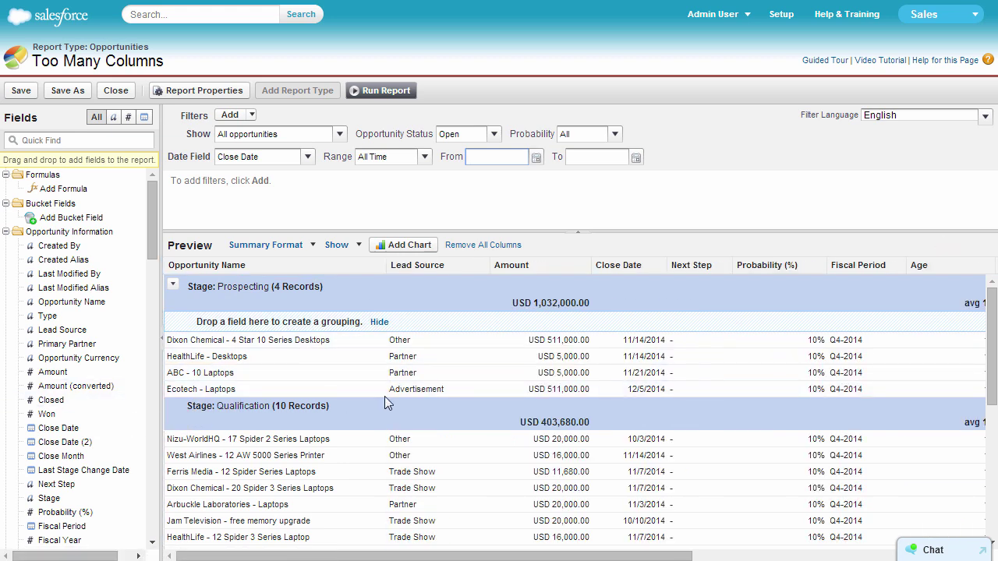
left_click(693, 269)
left_click(768, 269, "ctrl")
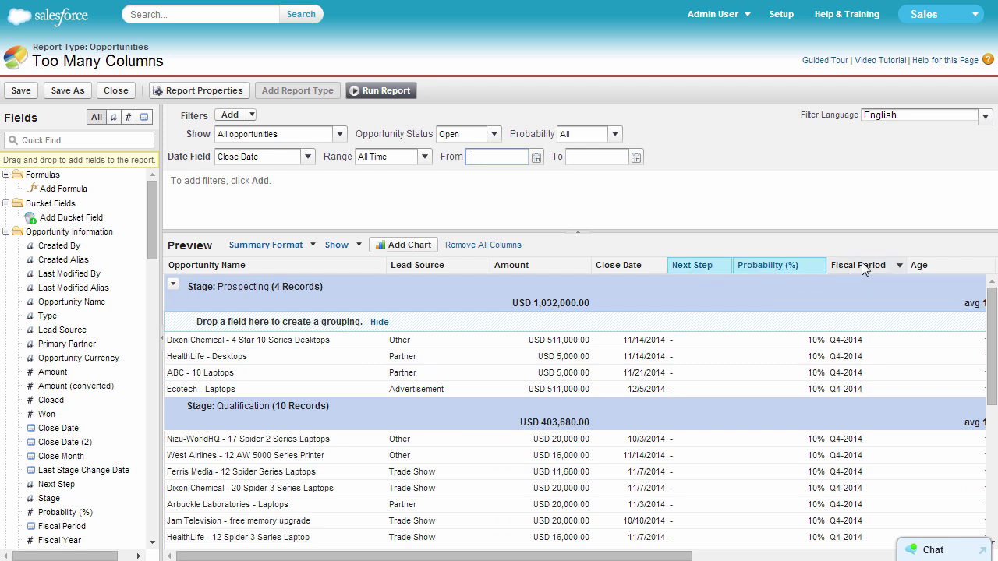
left_click(857, 269, "ctrl")
left_click(918, 269, "ctrl")
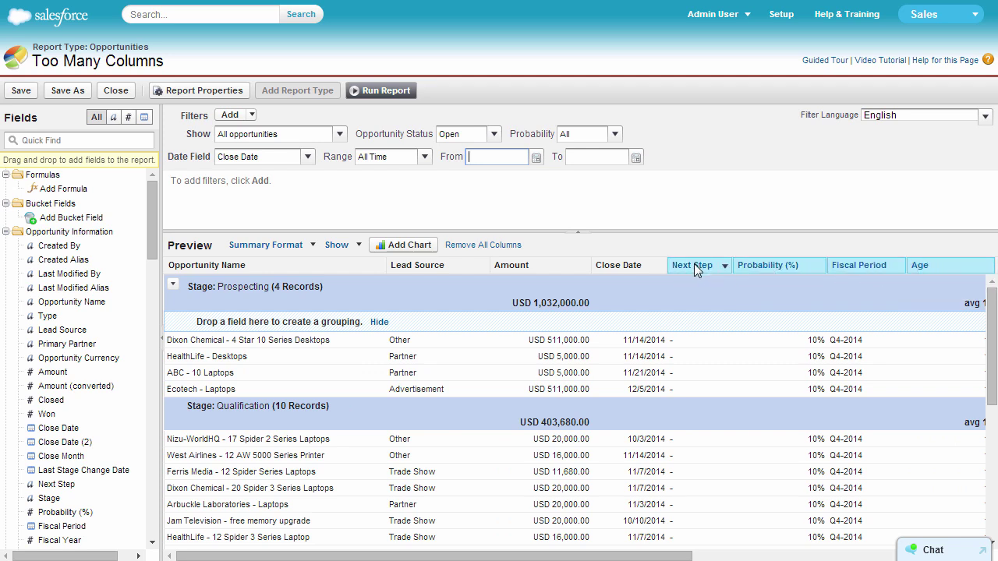
left_click_drag(697, 268, 121, 400)
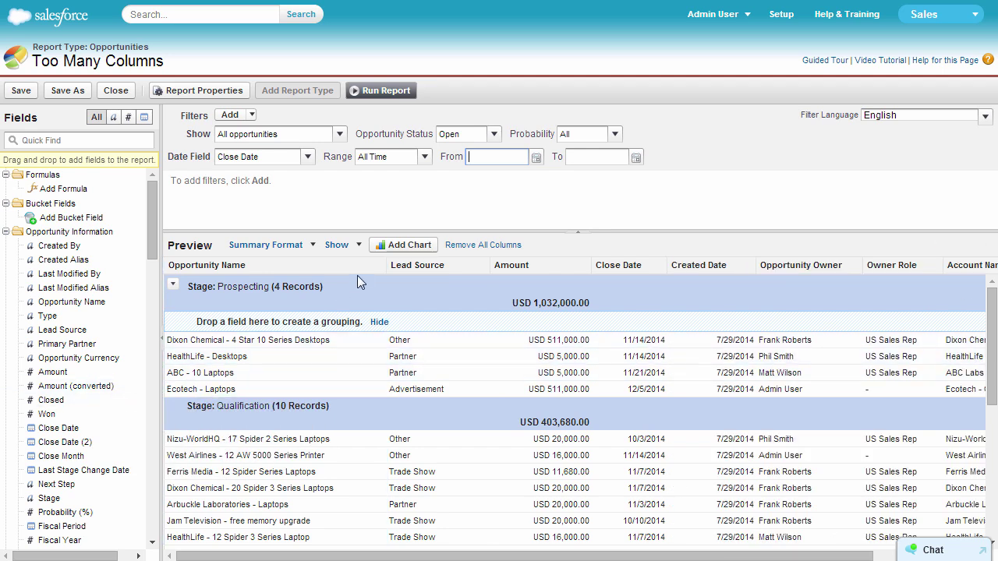
- Hide the details in the report preview and run the report, showing the details again from the results page
left_click(358, 247)
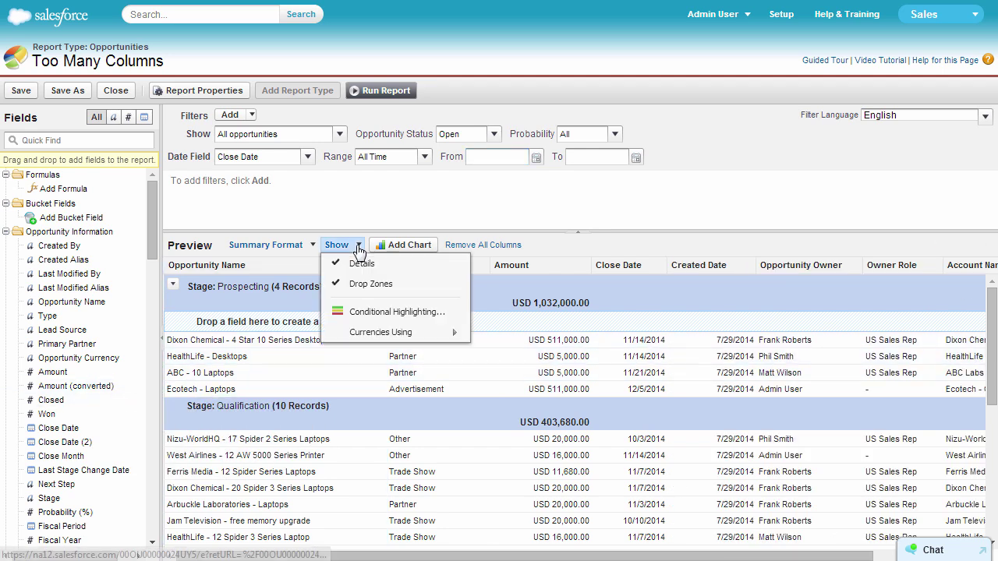
left_click(402, 268)
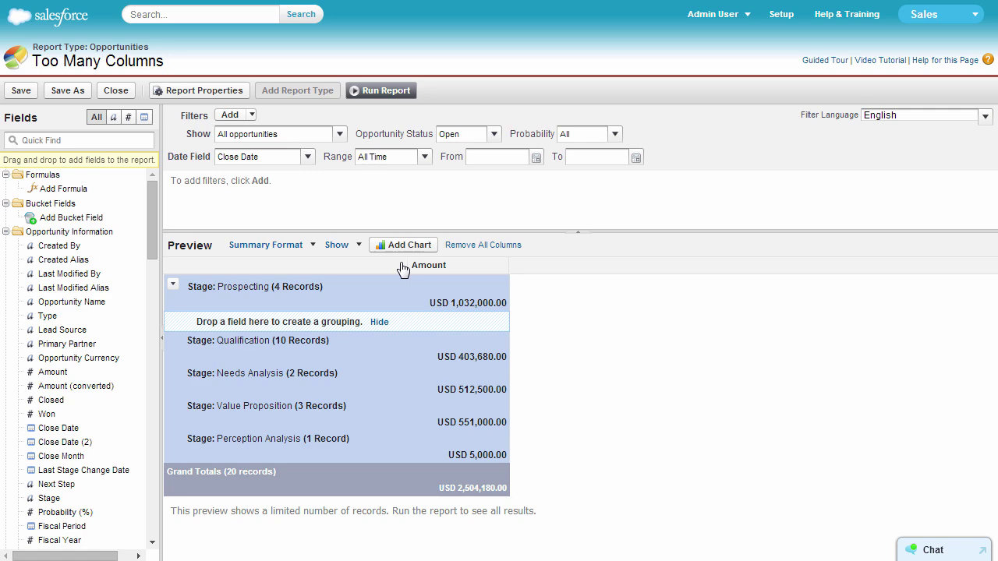
left_click(405, 91)
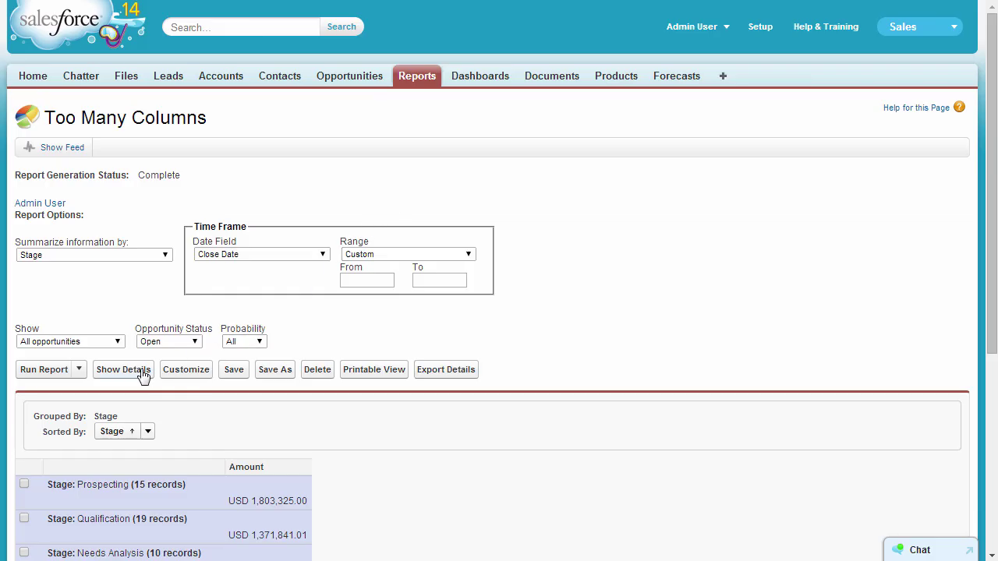
left_click(143, 375)
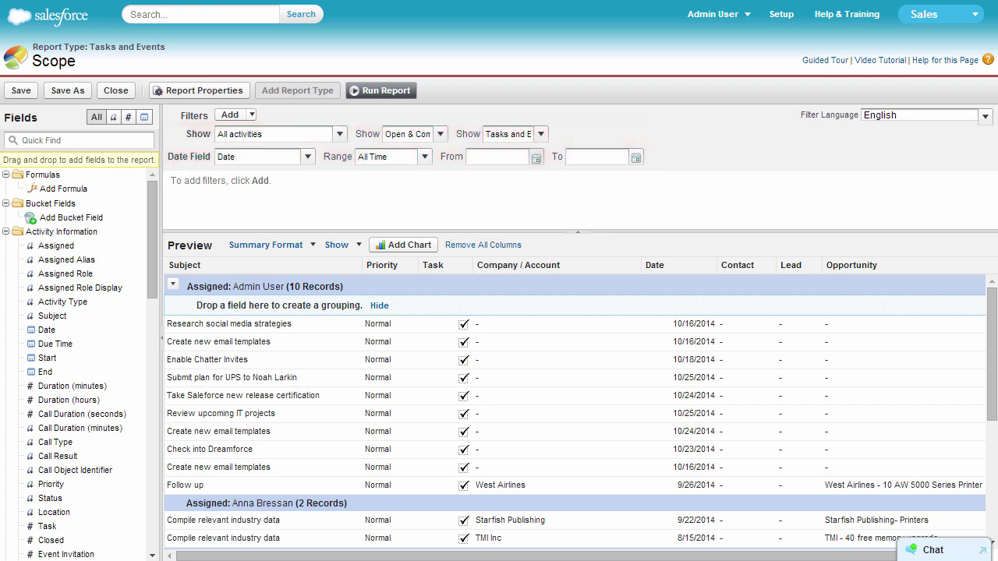
- Limit the Scope report to dates from 8/1/2014 to 8/31/2014 and to My team's activities
left_click(536, 158)
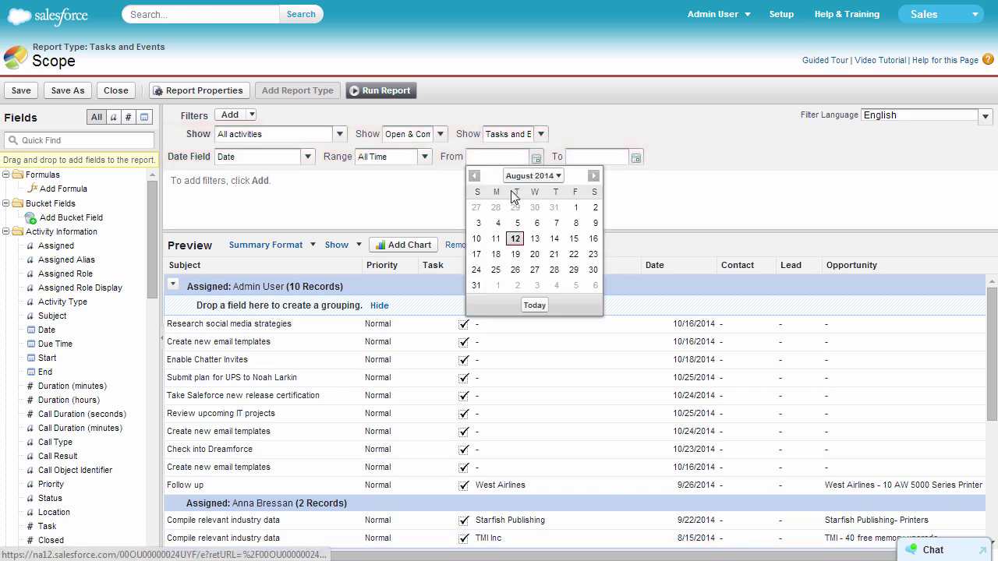
left_click(576, 208)
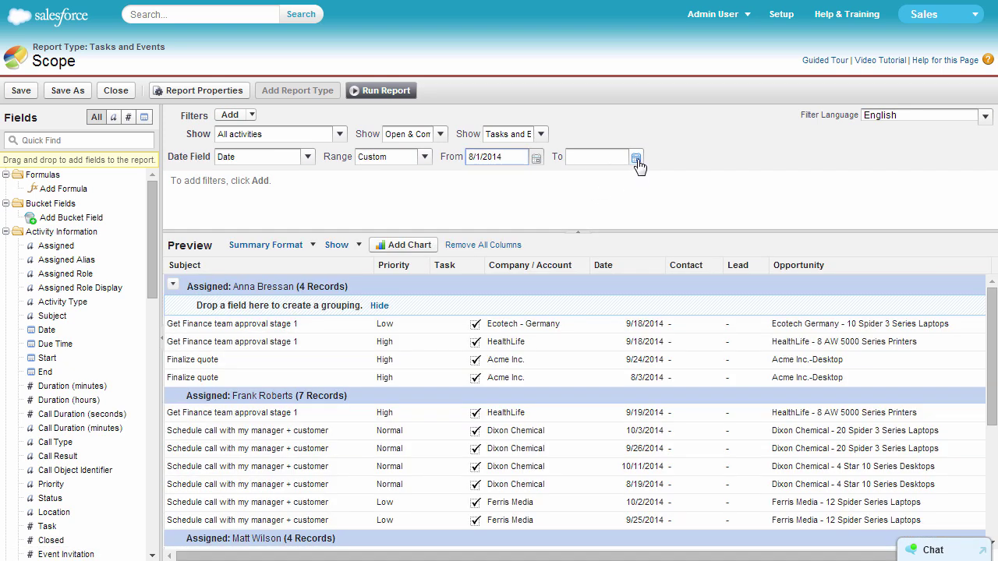
left_click(637, 158)
left_click(576, 279)
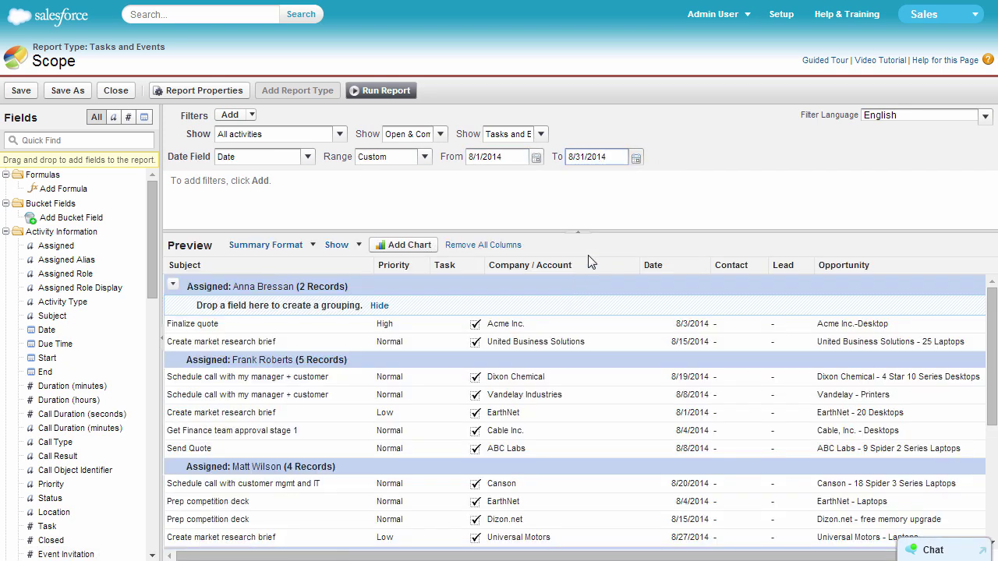
left_click(339, 134)
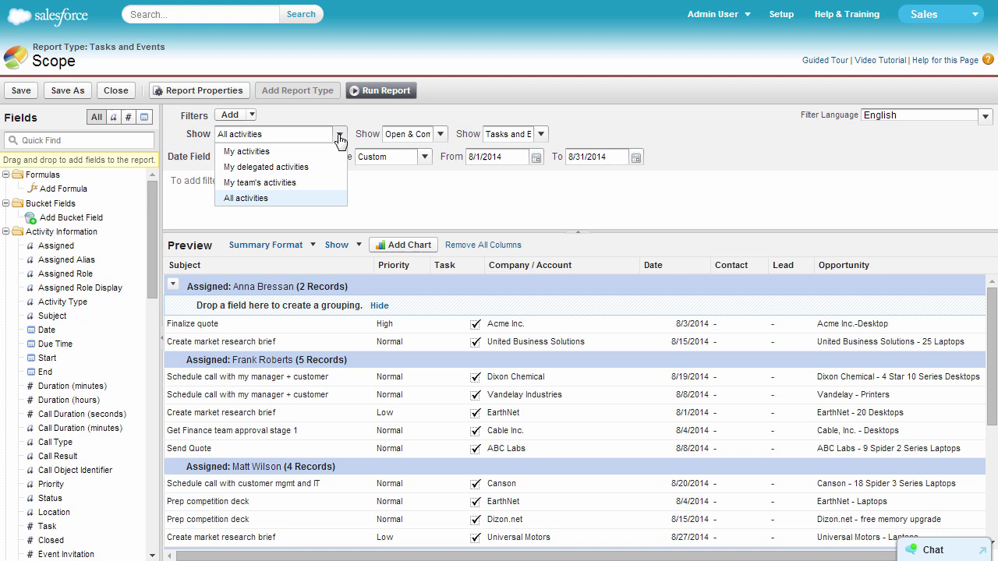
left_click(322, 185)
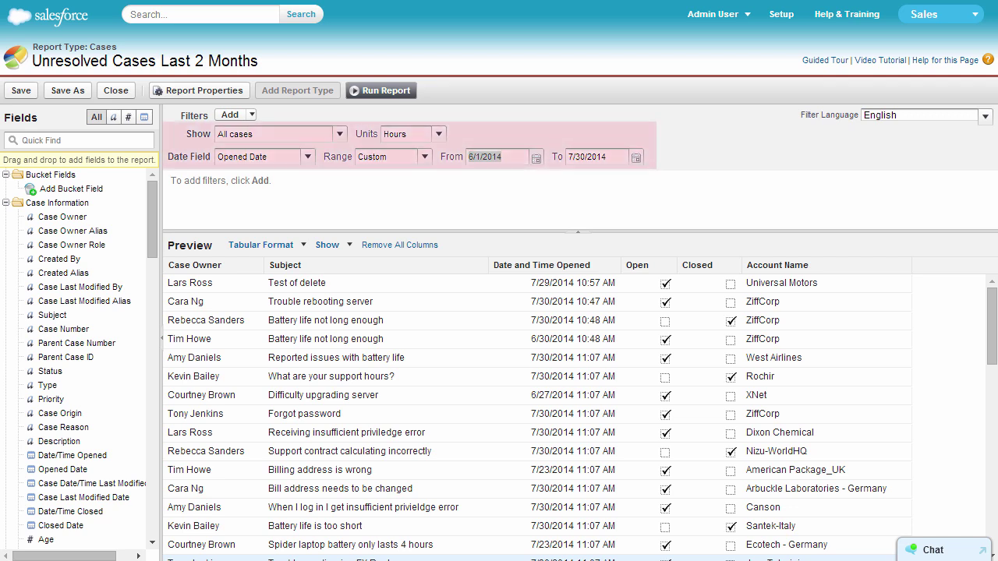
- Add a field filter to the Unresolved Cases Last 2 Months report so that Type equals Problem
left_click(253, 117)
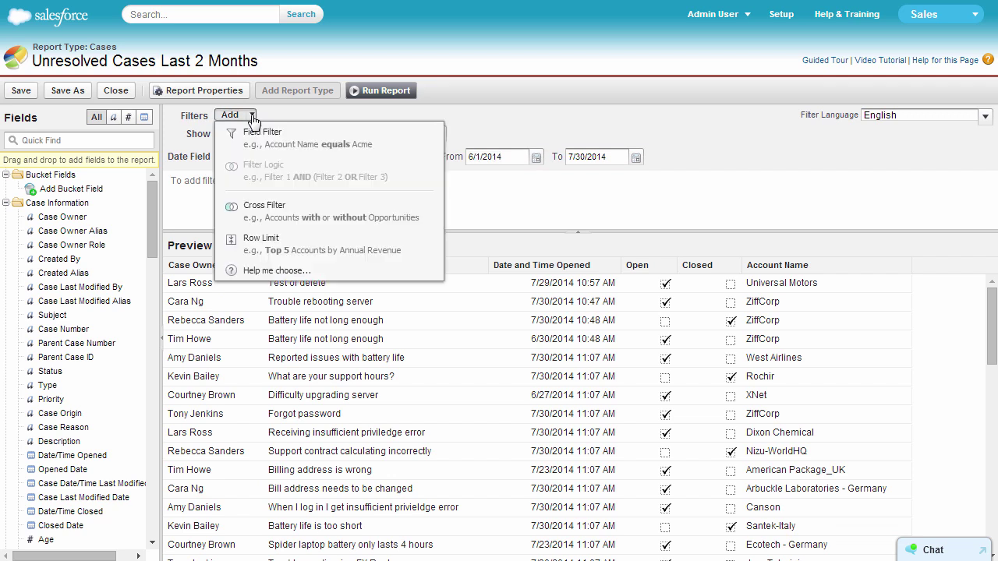
left_click(255, 131)
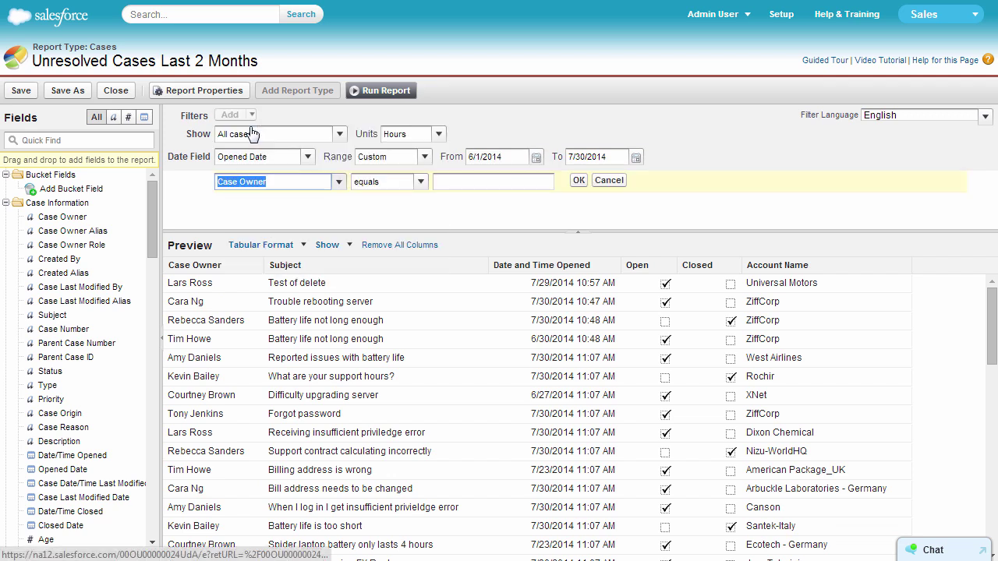
left_click(338, 181)
left_click(311, 410)
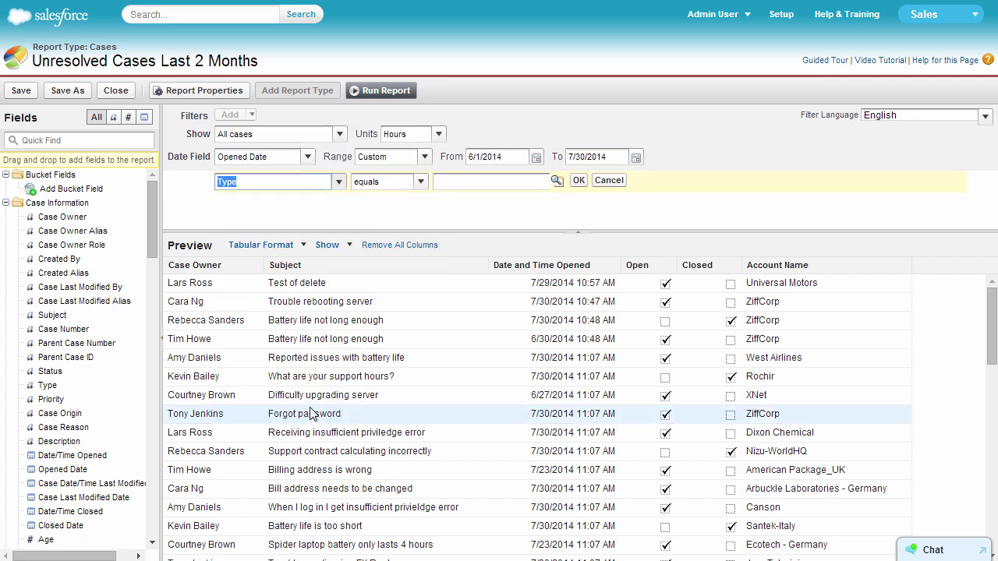
left_click(557, 182)
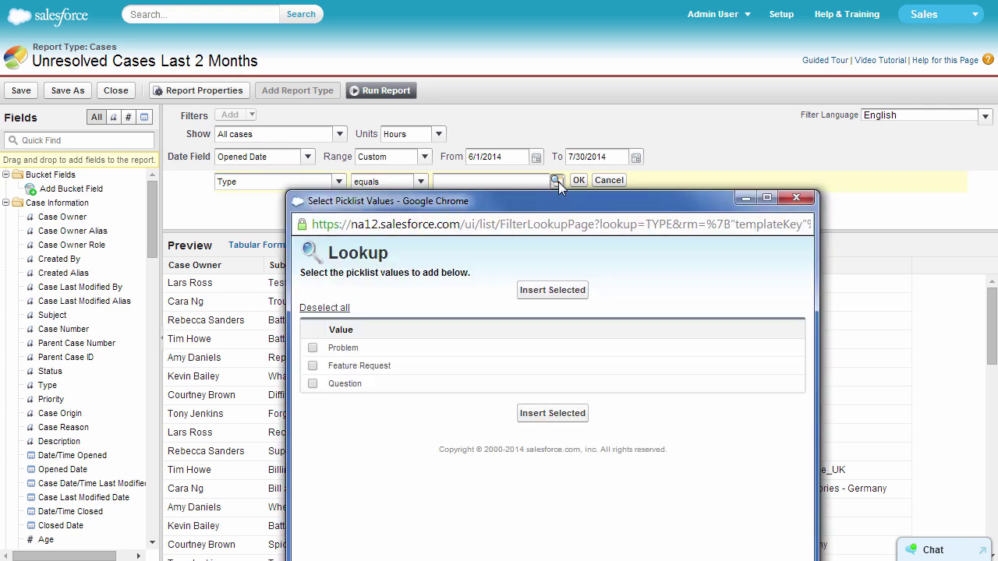
left_click(312, 349)
left_click(537, 291)
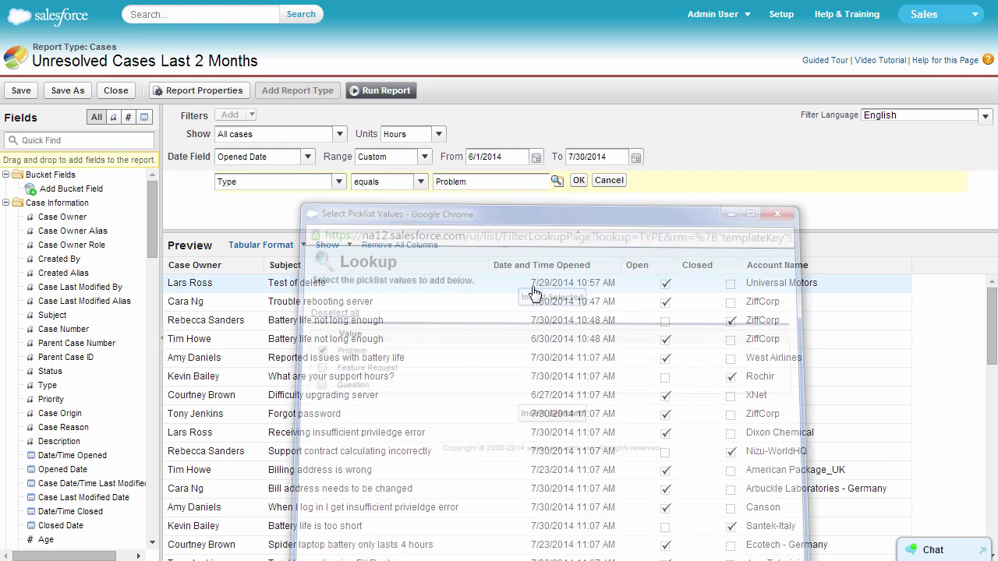
left_click(578, 181)
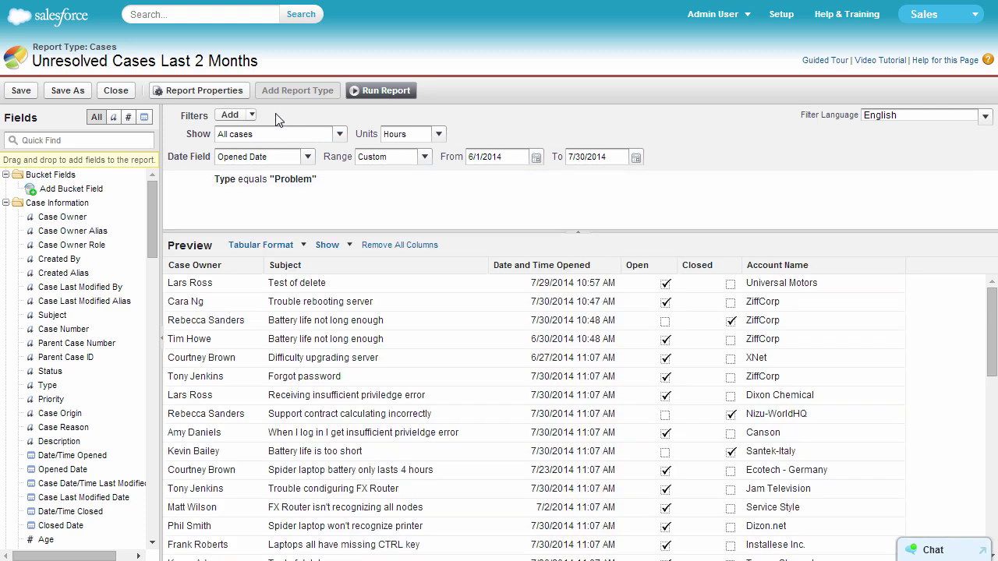
- Add a second field filter to the cases report so that Status is not equal to Closed
left_click(248, 117)
left_click(263, 136)
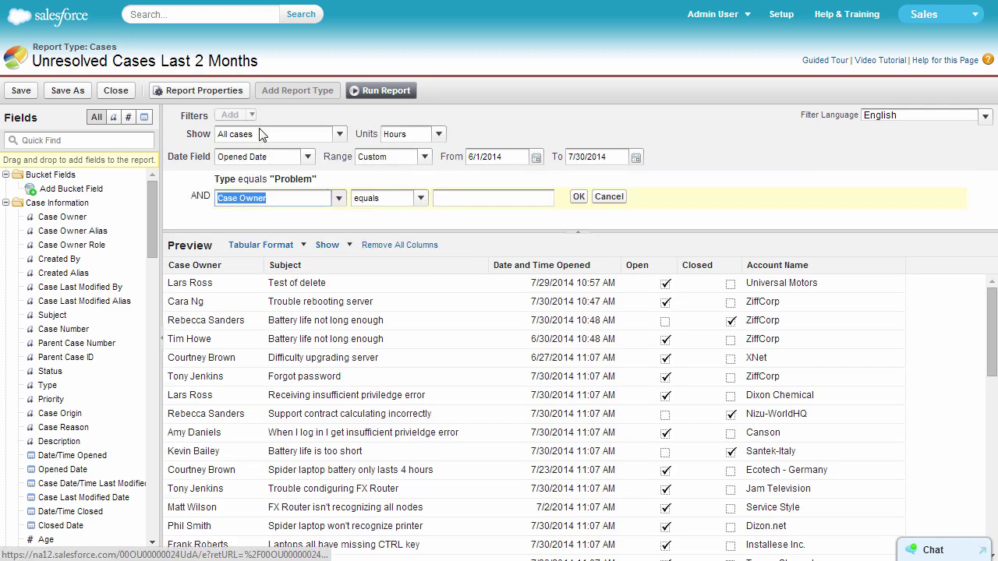
left_click(338, 199)
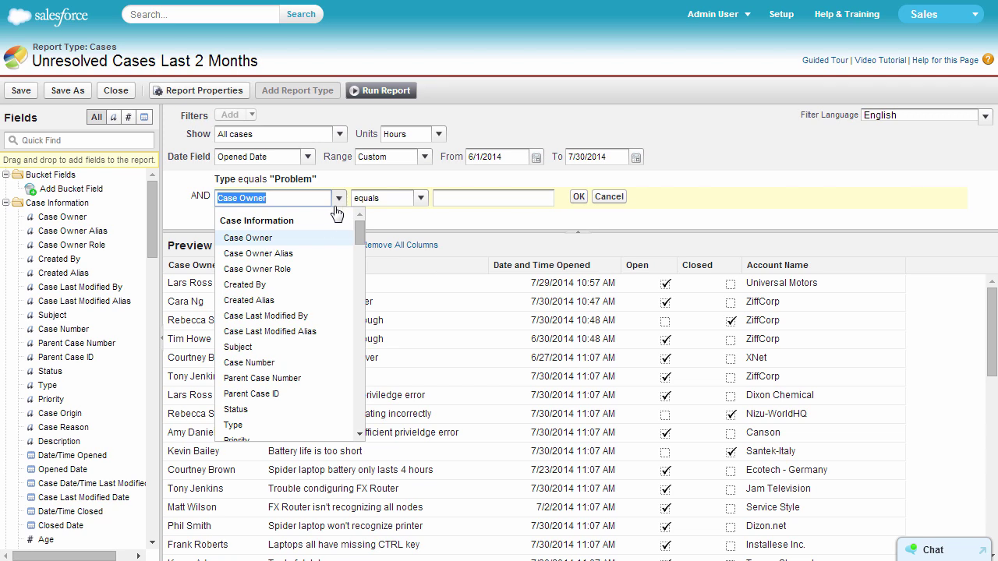
left_click(267, 409)
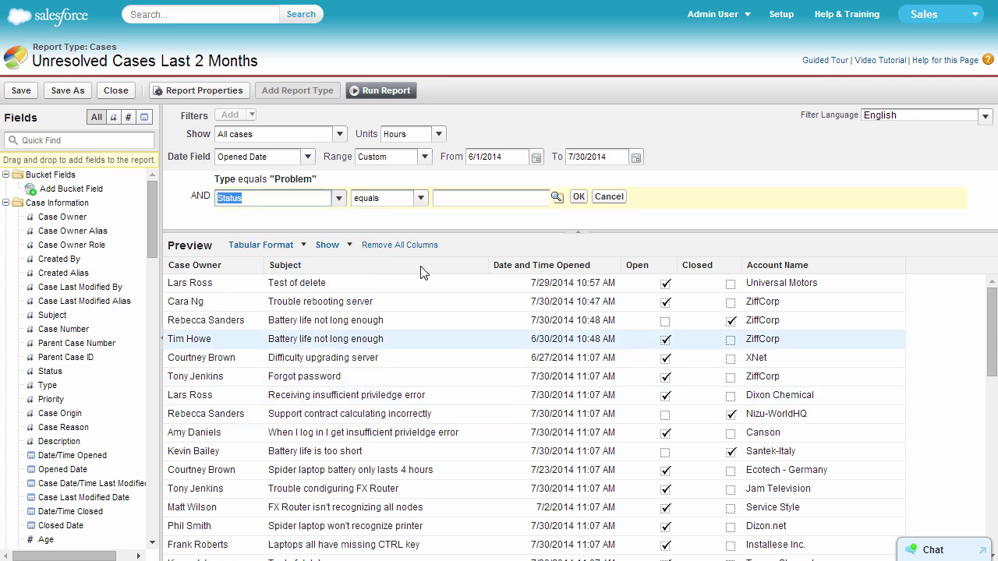
left_click(420, 198)
left_click(394, 232)
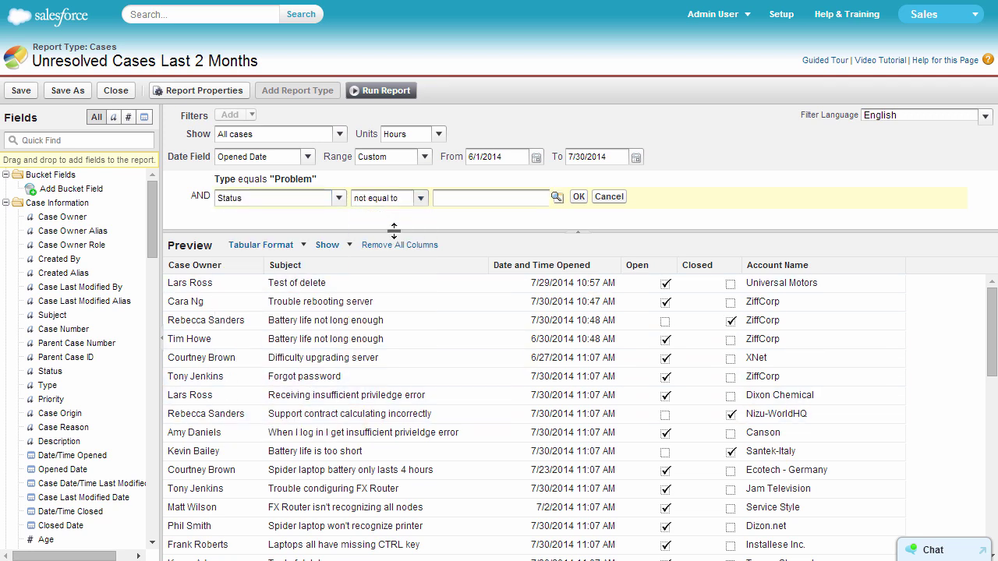
left_click(557, 197)
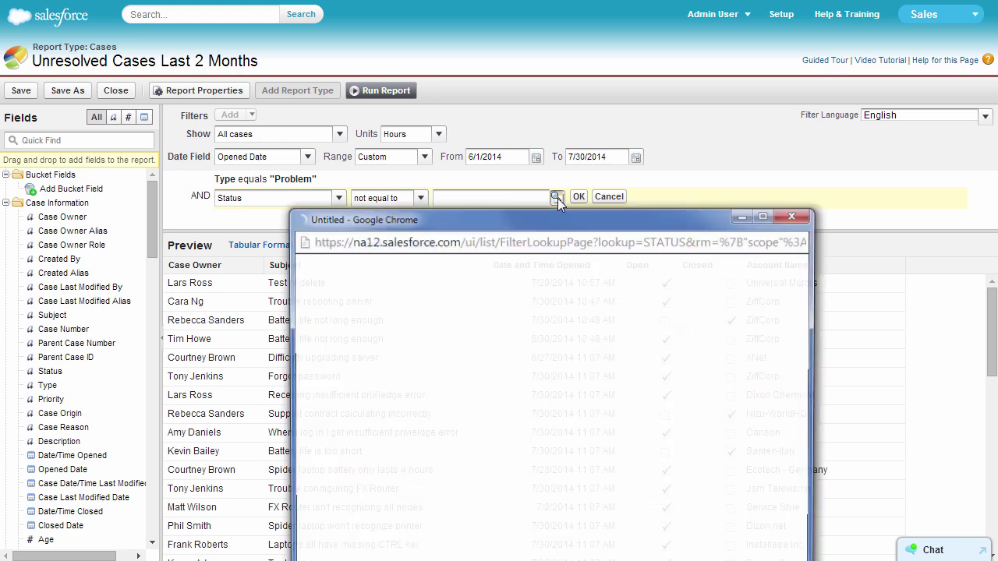
left_click(312, 400)
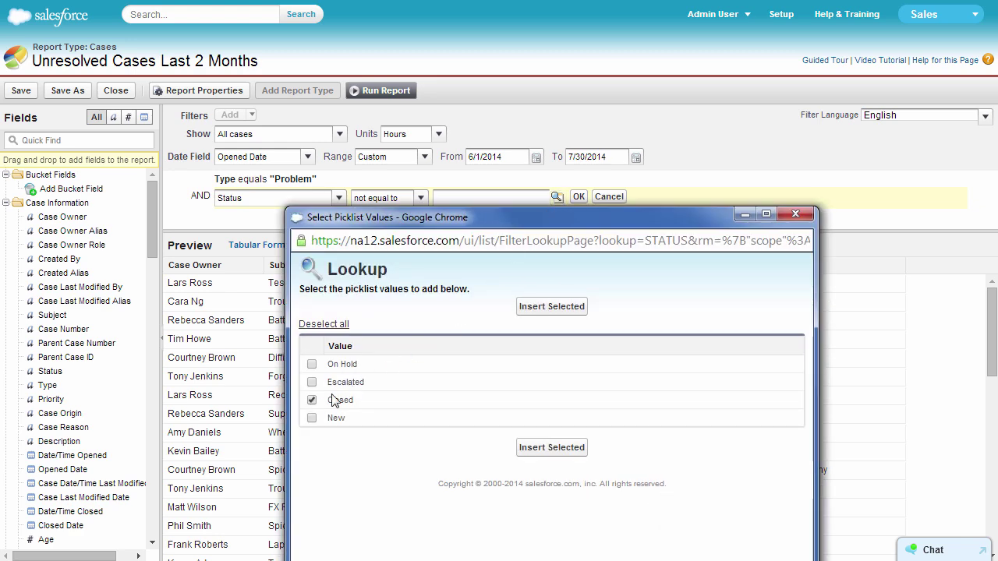
left_click(533, 307)
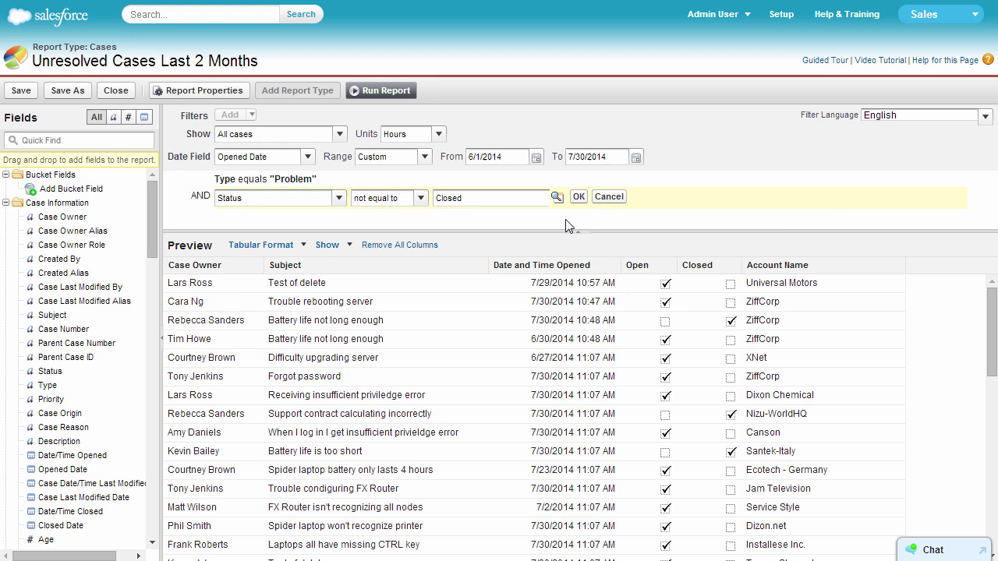
left_click(578, 197)
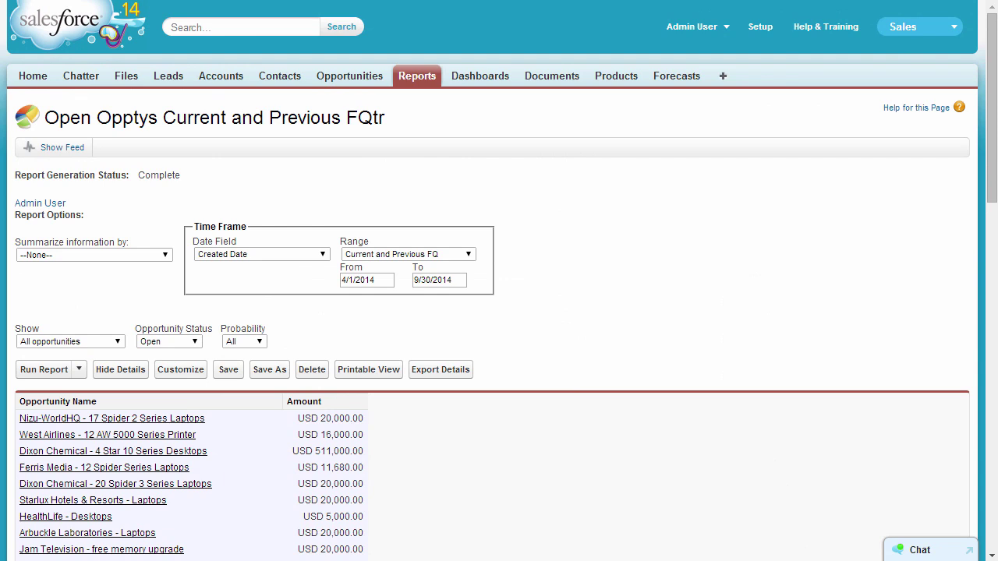
- Open the run options of the Open Opptys Current and Previous FQtr report and the refresh schedule of the Sales Manager Dashboard
left_click(78, 371)
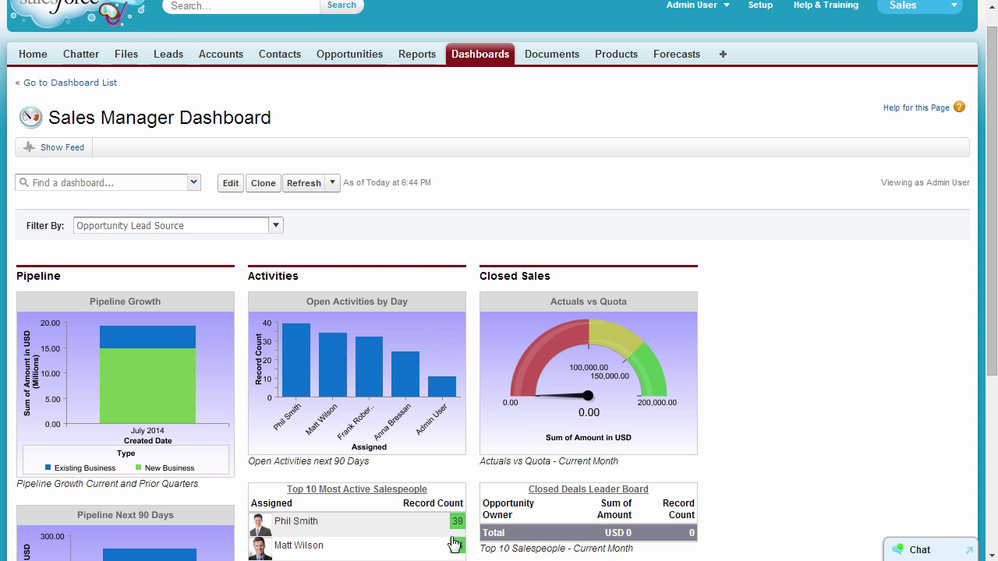
left_click(332, 182)
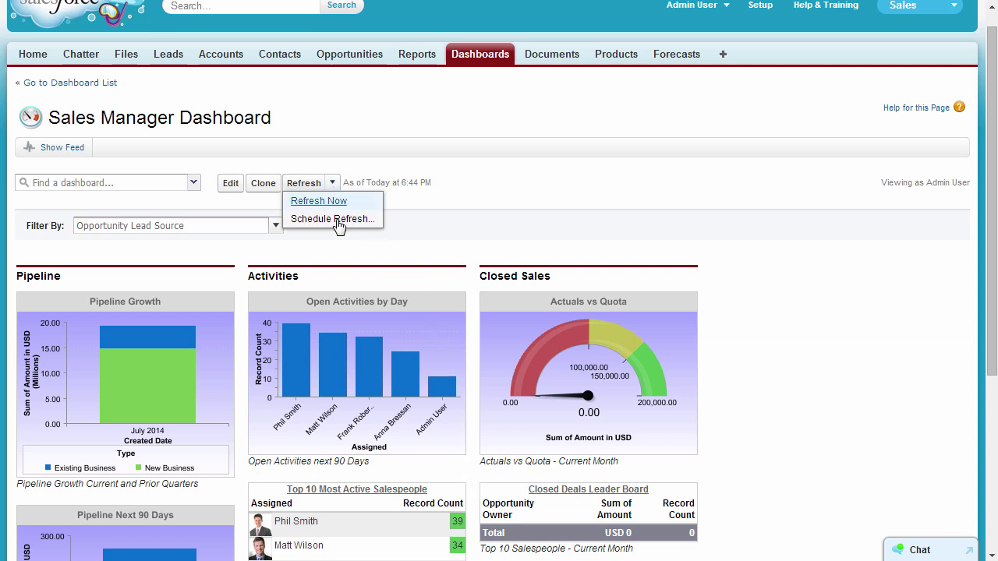
left_click(337, 220)
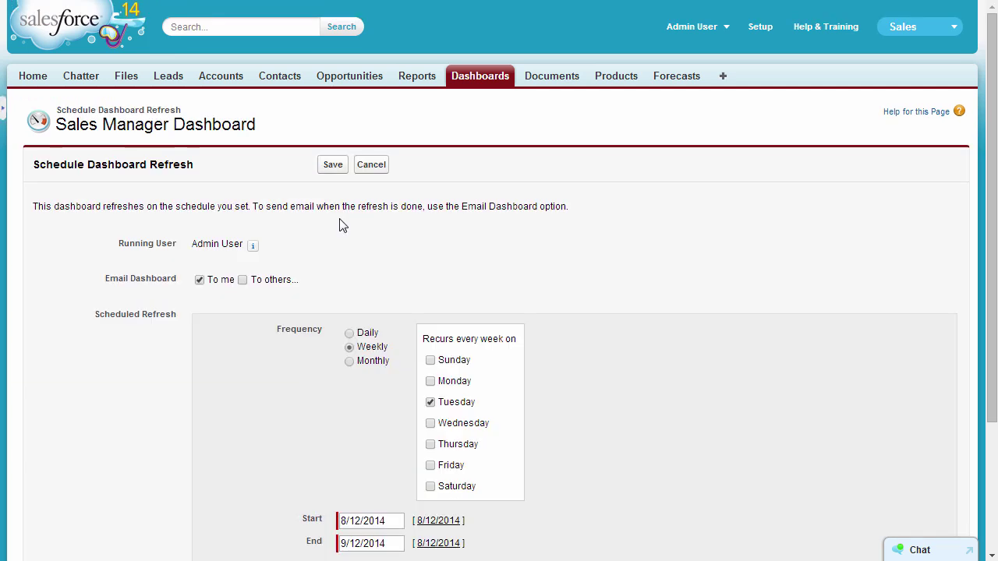